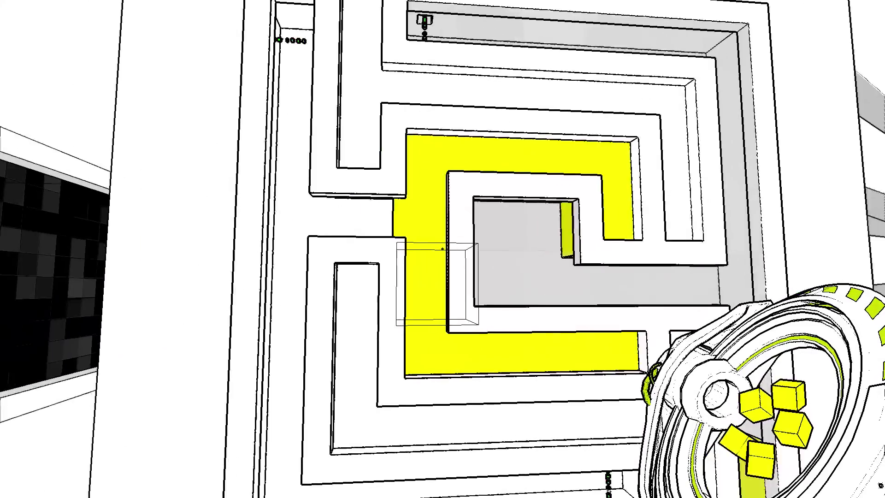
{"action": "left_click", "coordinate": [443, 248]}
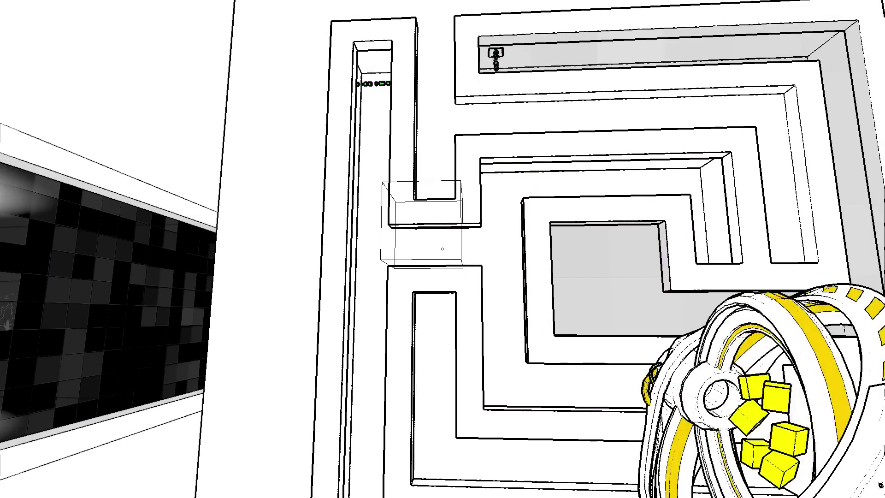